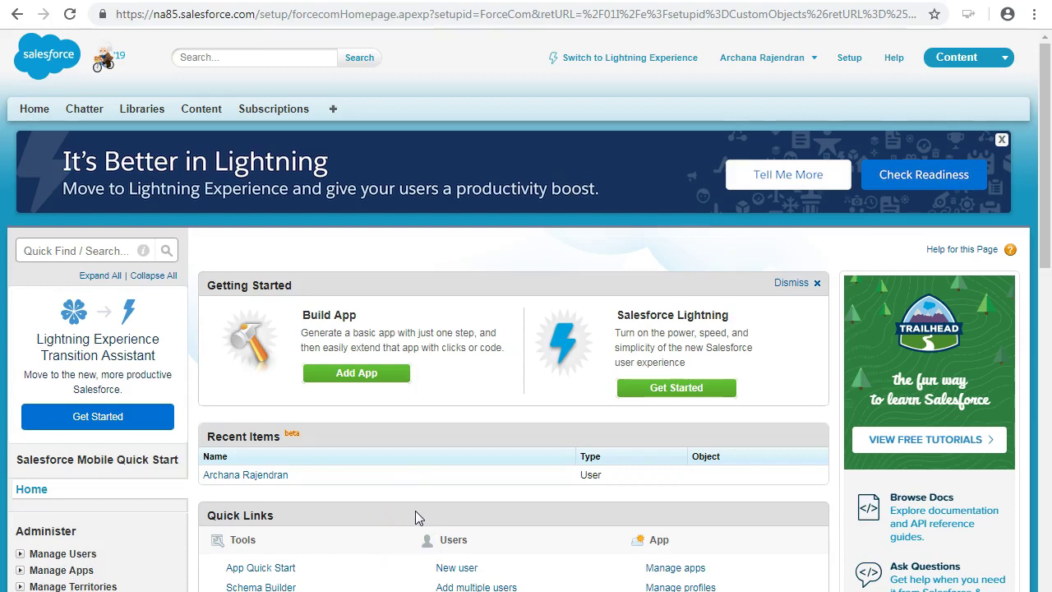
- Find the custom objects page in Setup by searching for "objects" and start a new custom object
click(848, 58)
click(33, 251)
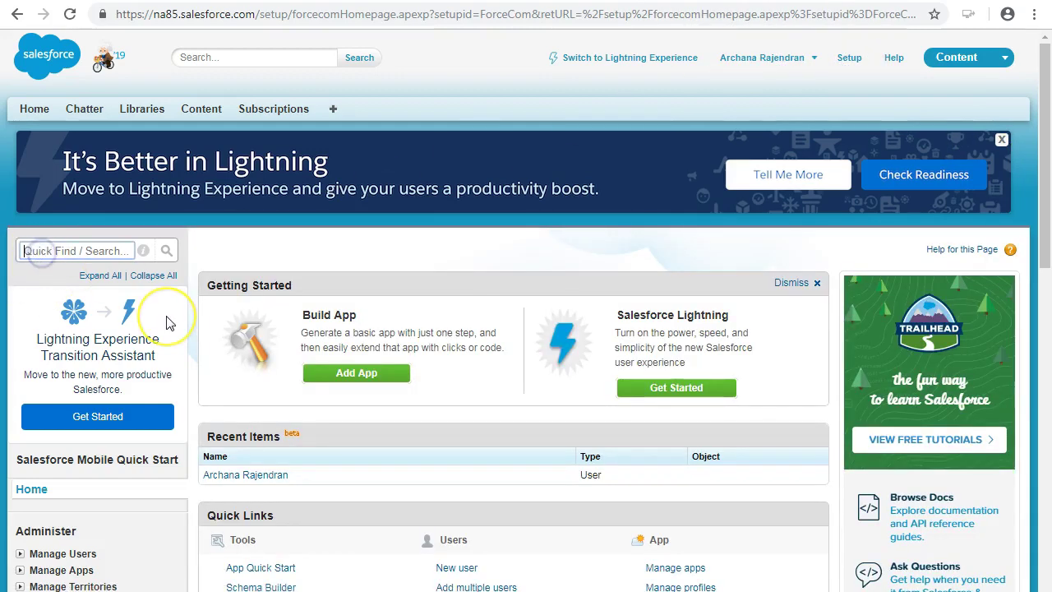
text(objects)
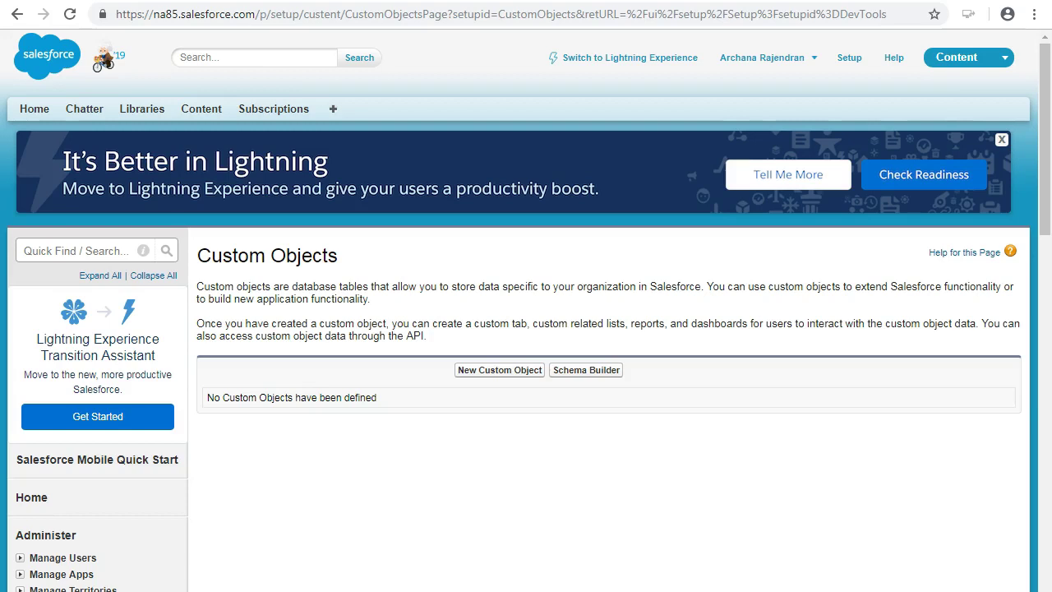
click(474, 370)
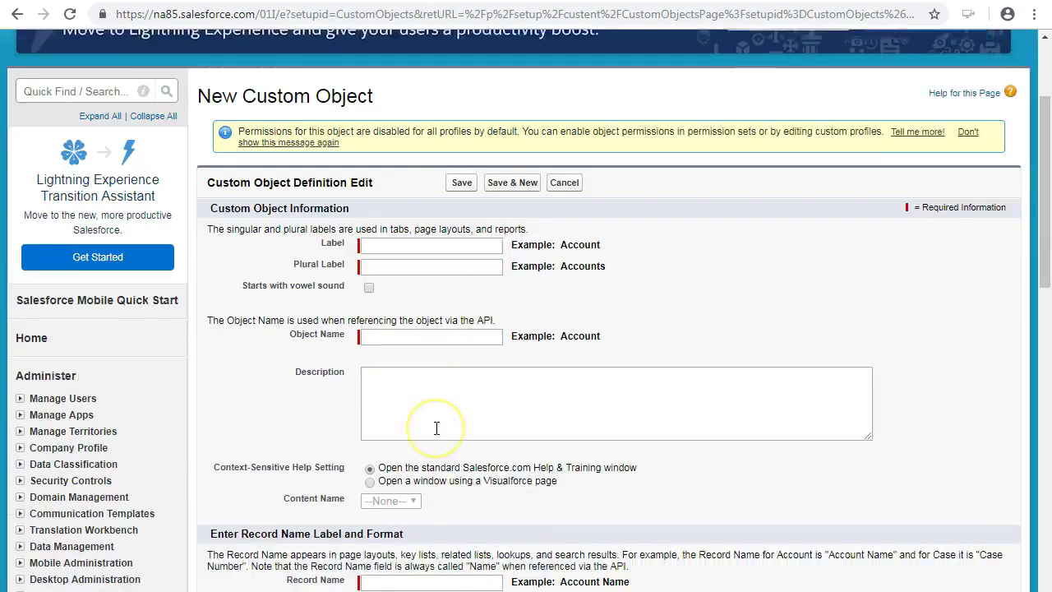
- Define the object with label Course, plural Courses, object name Course, description "This object stores the course information" and record name "Course Name" as Text
scroll(436, 428, down, 2)
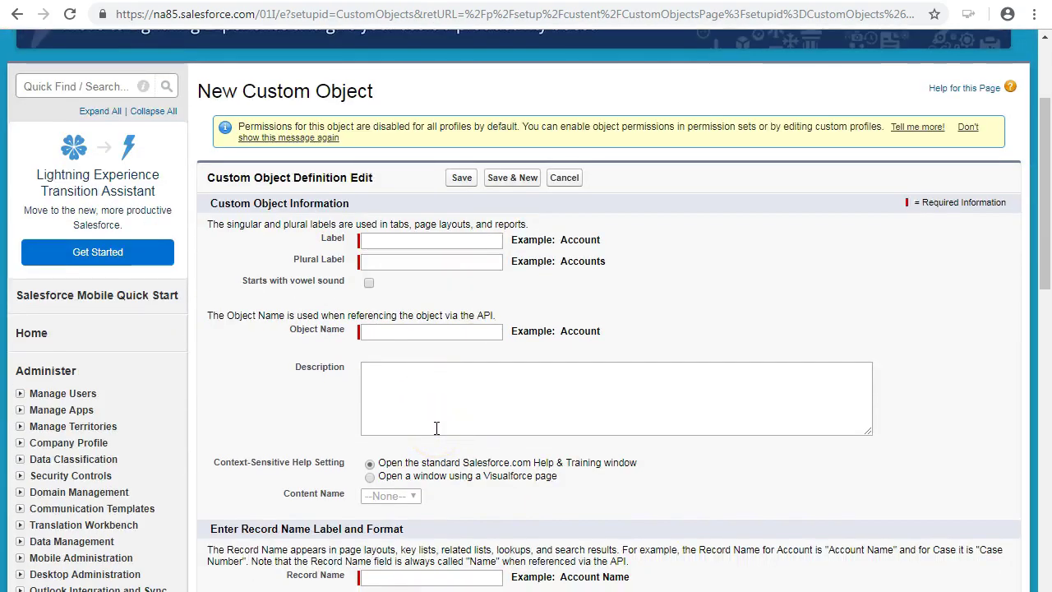
scroll(437, 428, down, 1)
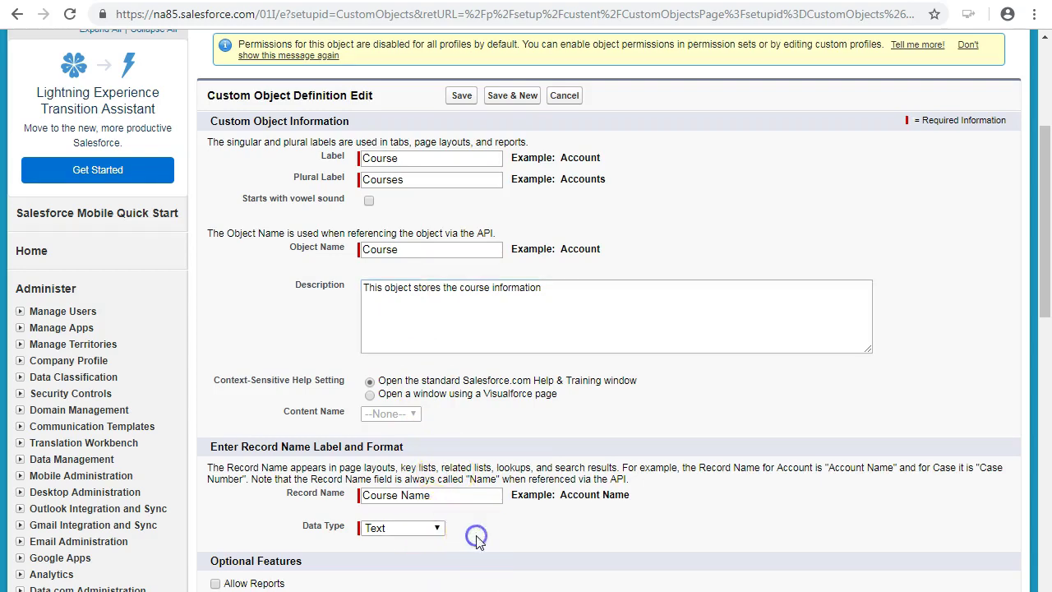
- Enable the optional features Allow Reports, Allow Activities and Track Field History for the Course object
scroll(473, 539, down, 2)
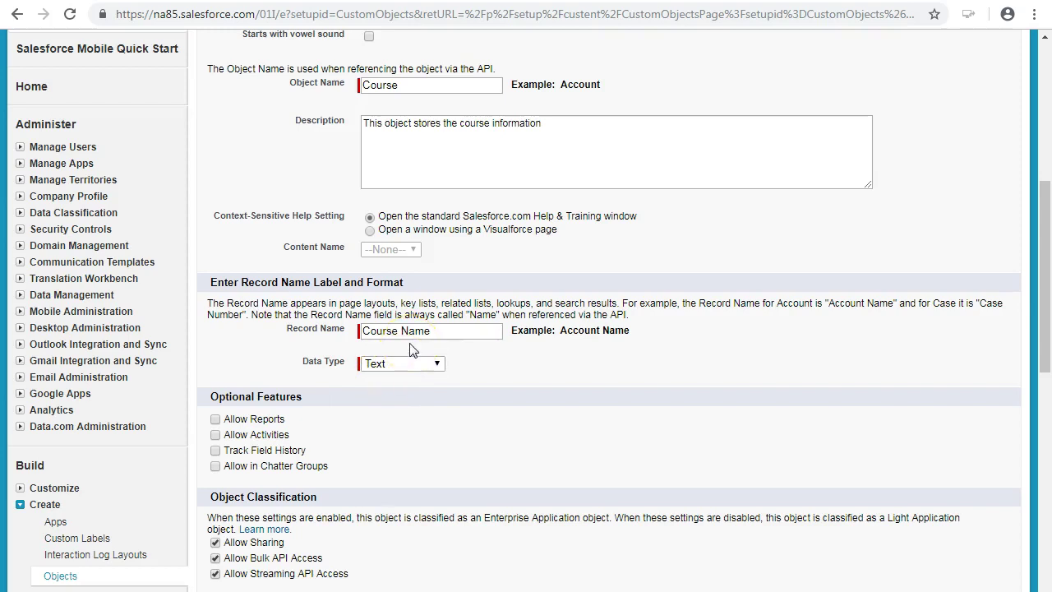
scroll(382, 444, down, 1)
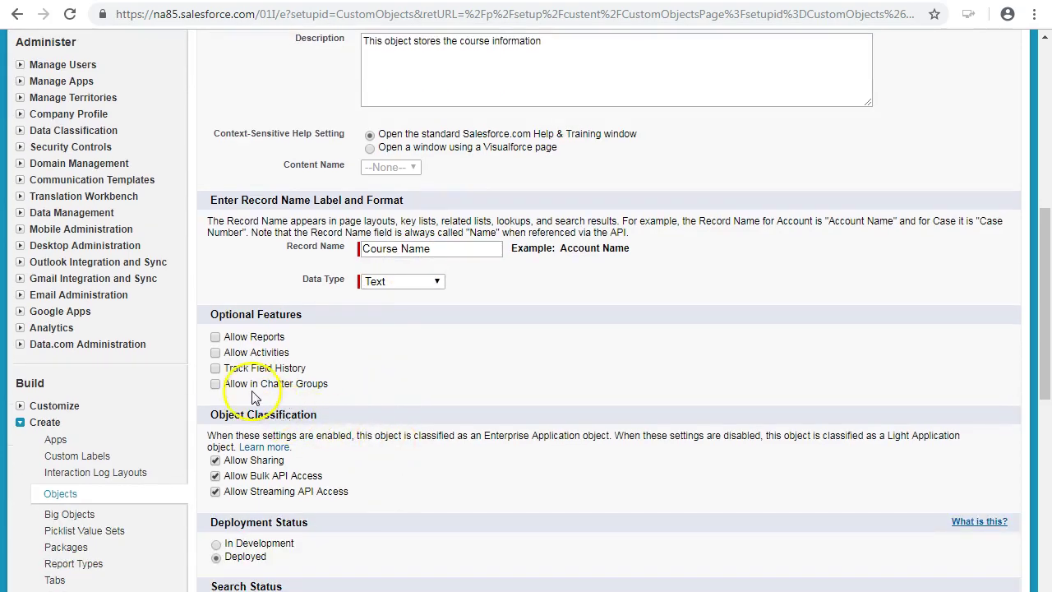
click(215, 337)
click(215, 353)
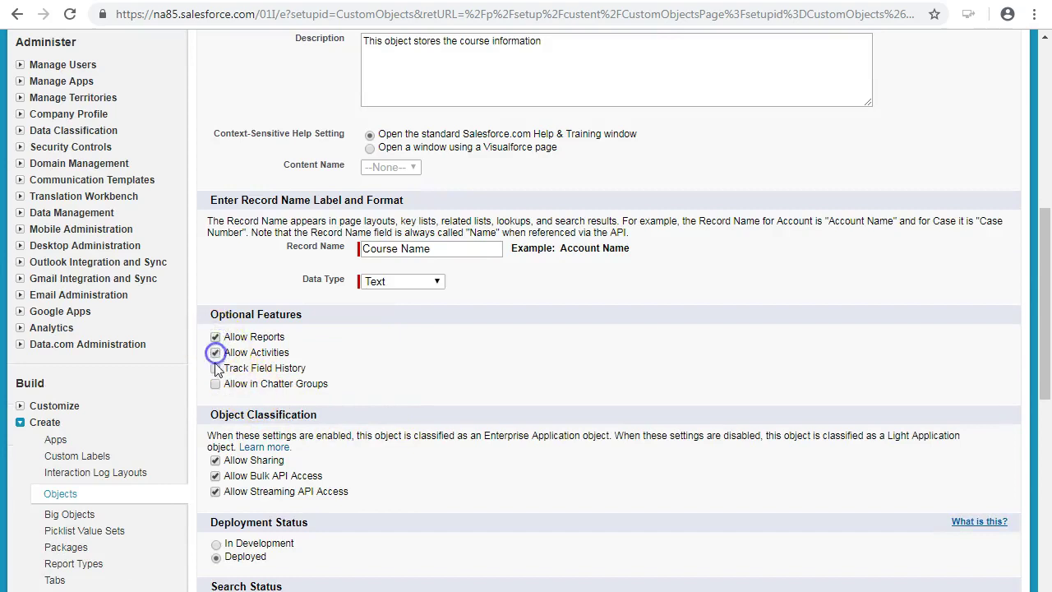
click(215, 368)
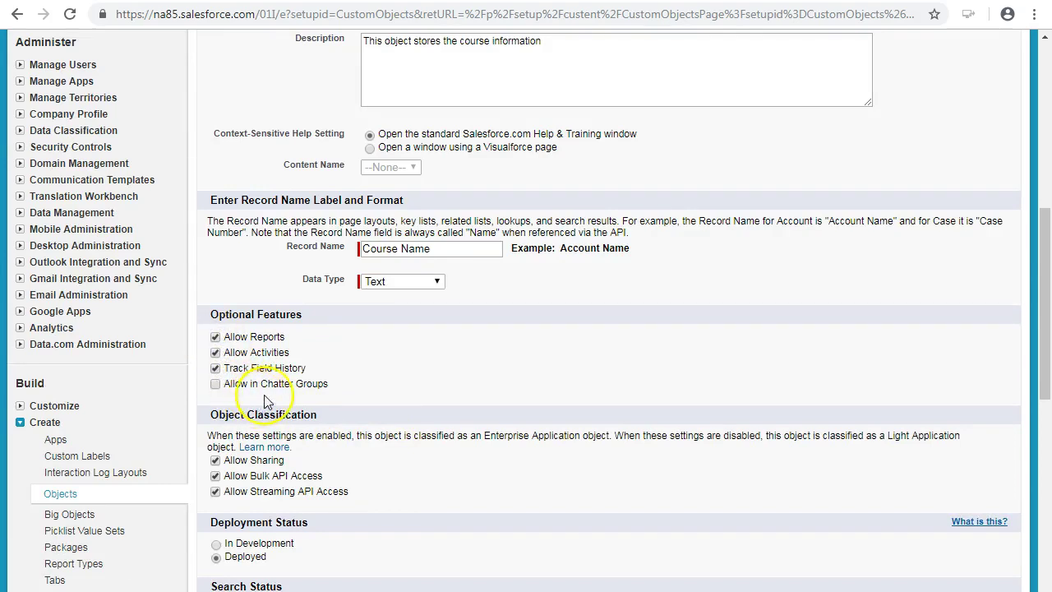
- Enable Allow Search and launching the New Custom Tab Wizard after saving, and save the Course object
scroll(278, 399, down, 3)
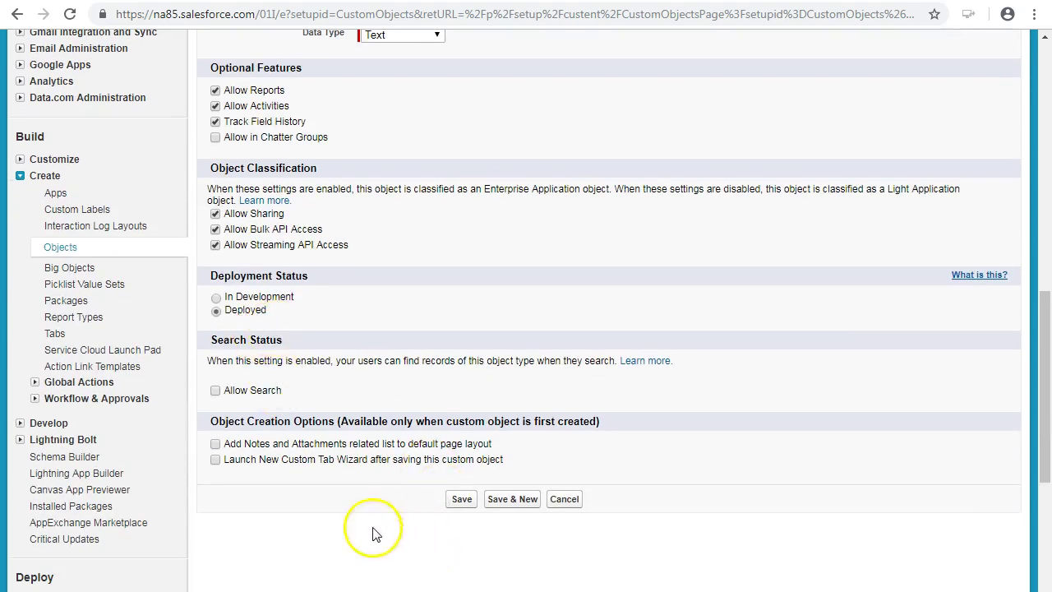
click(215, 459)
click(462, 501)
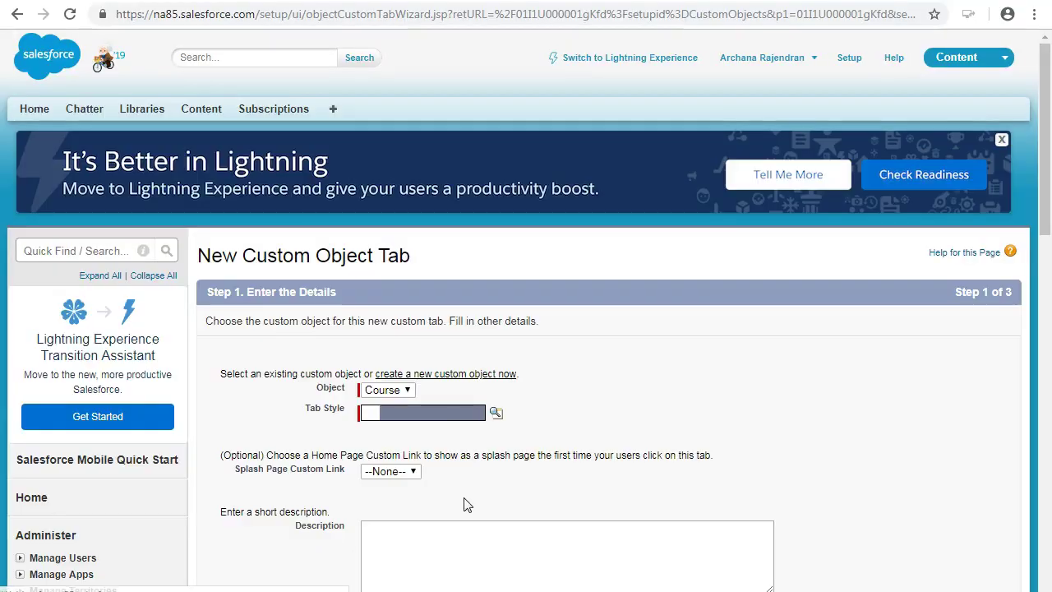
- Choose the Castle tab style for the Course object's tab and continue to the profile settings
scroll(446, 493, down, 2)
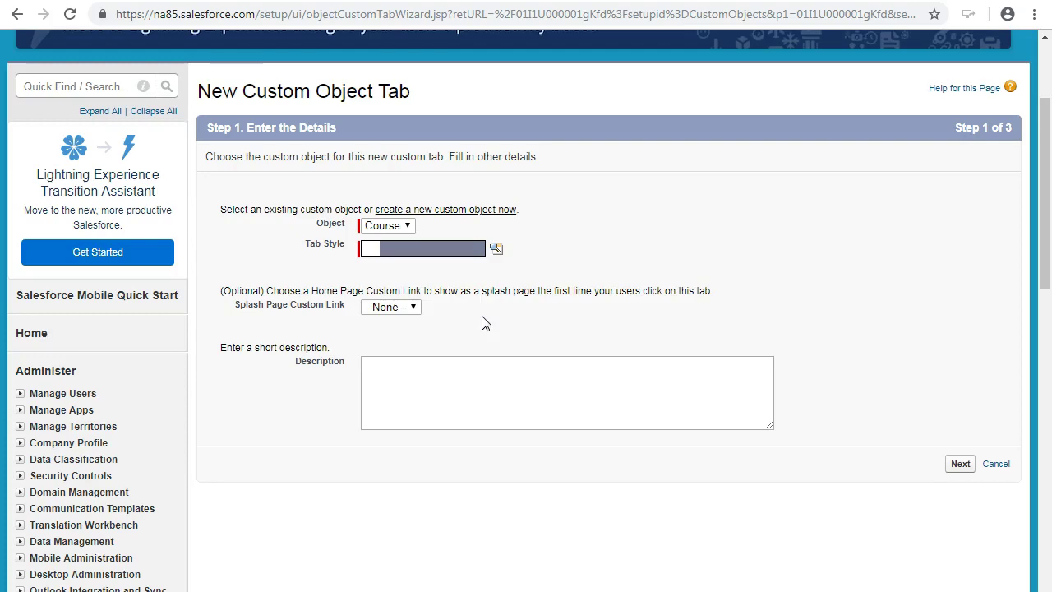
click(496, 247)
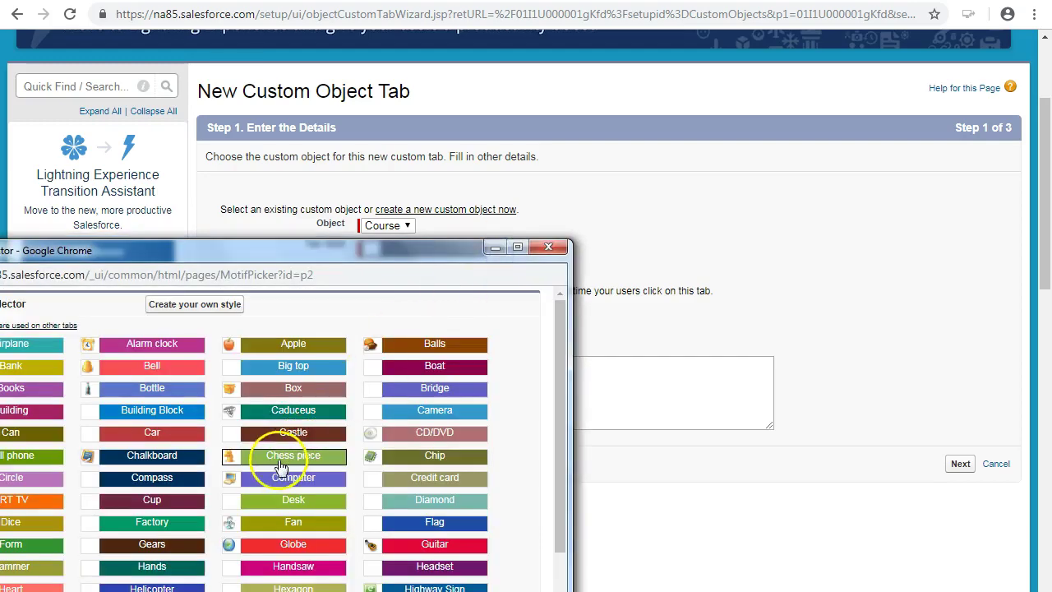
click(290, 432)
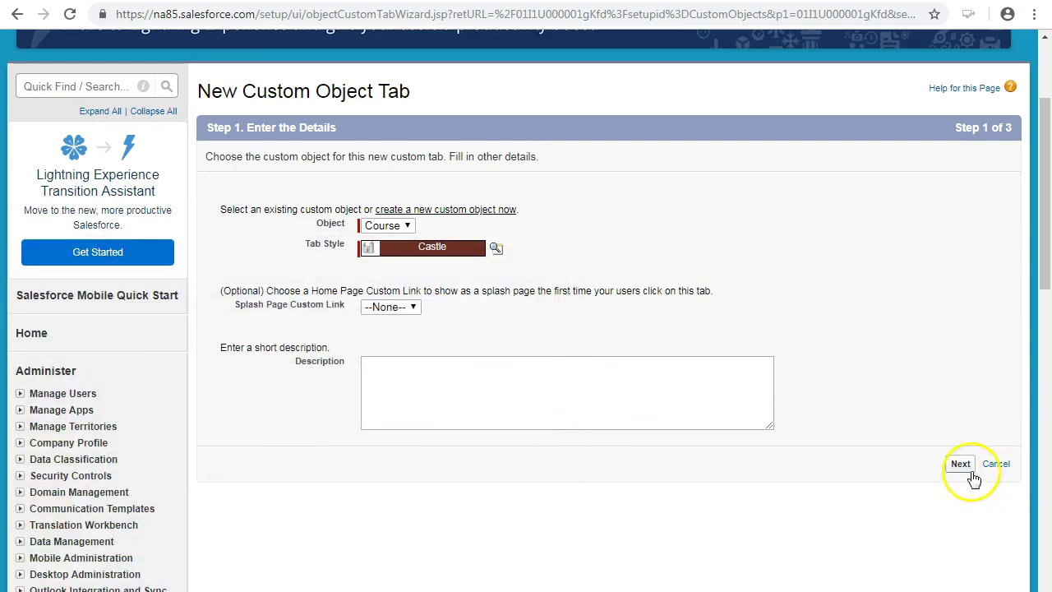
click(960, 465)
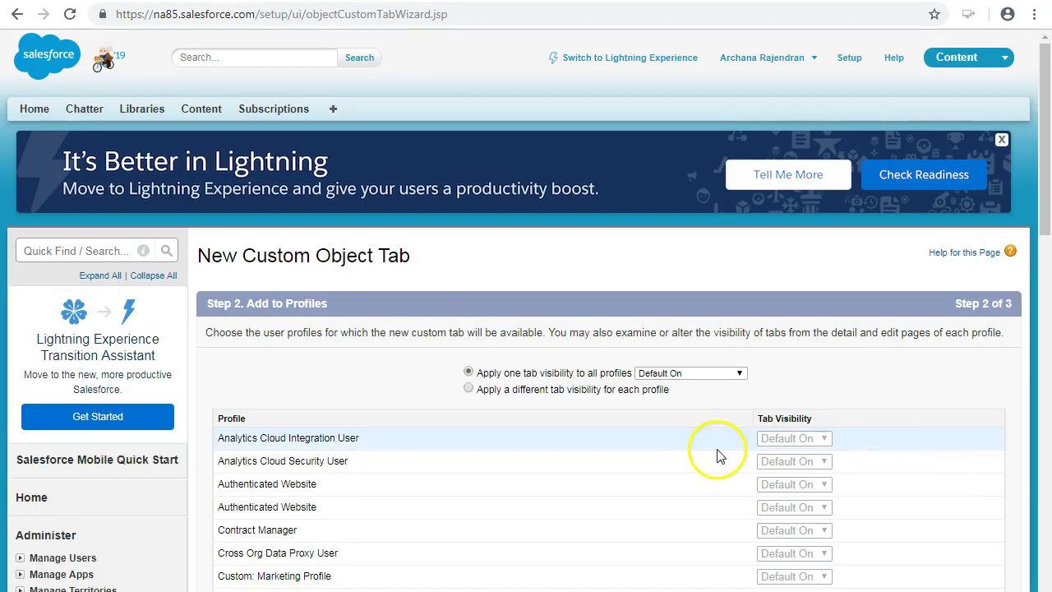
- Accept the default tab visibility for all profiles and the default app assignments, and save the new Courses tab
scroll(685, 458, down, 6)
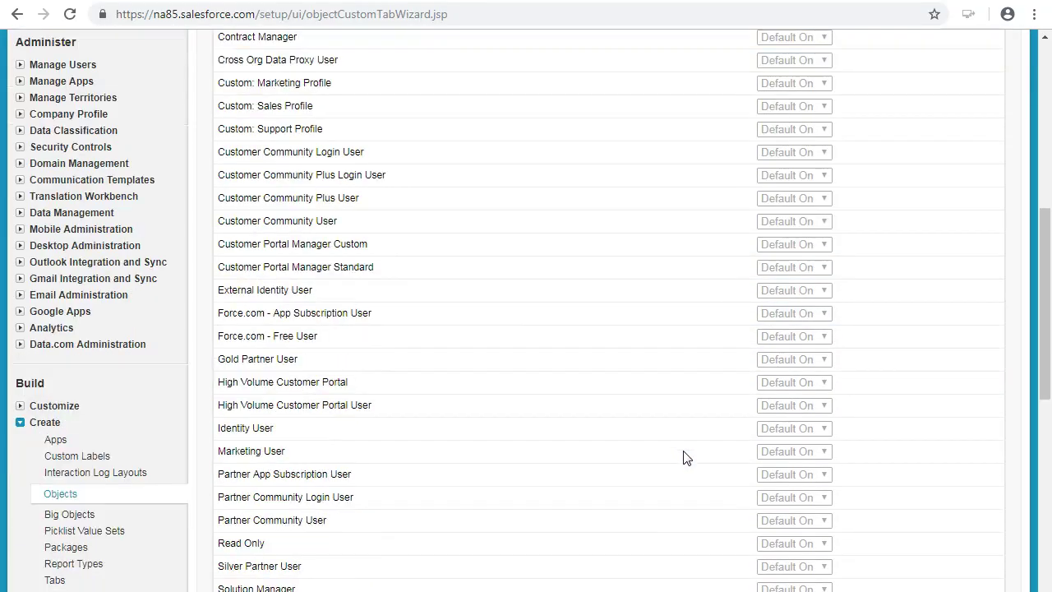
scroll(685, 457, down, 6)
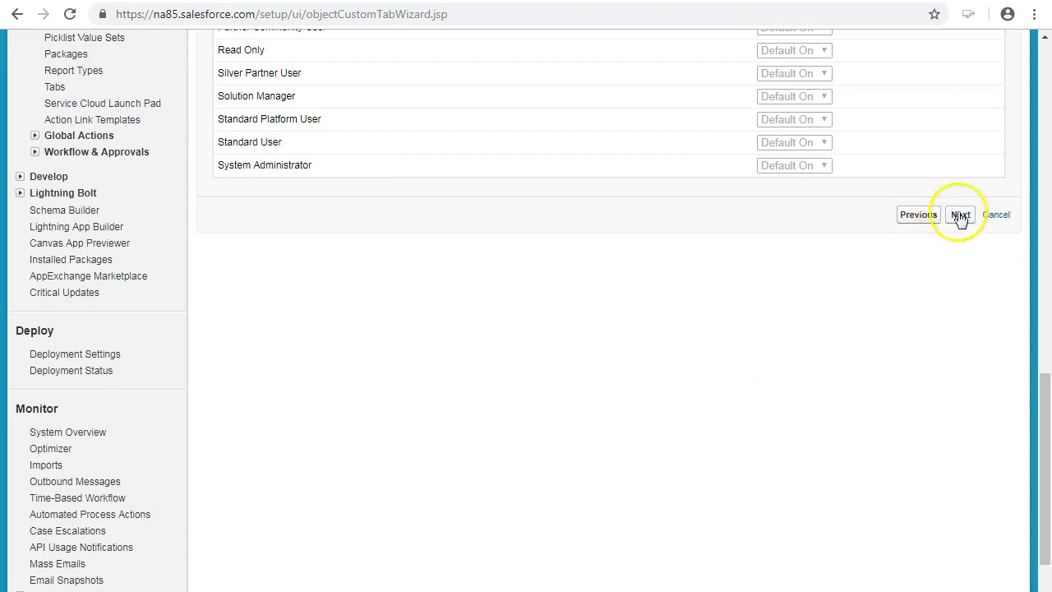
click(960, 215)
scroll(787, 376, down, 6)
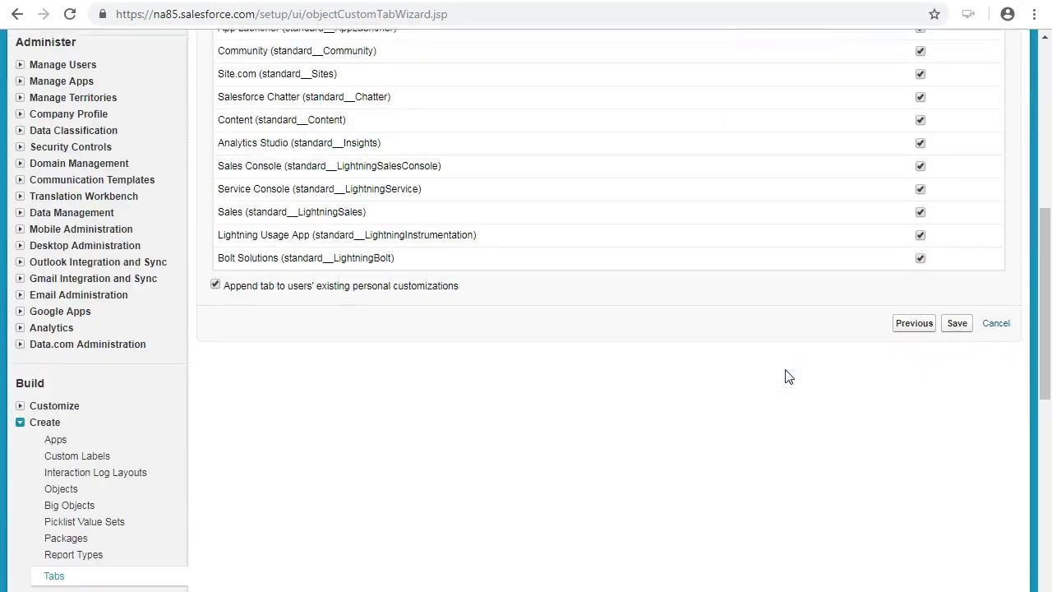
click(957, 323)
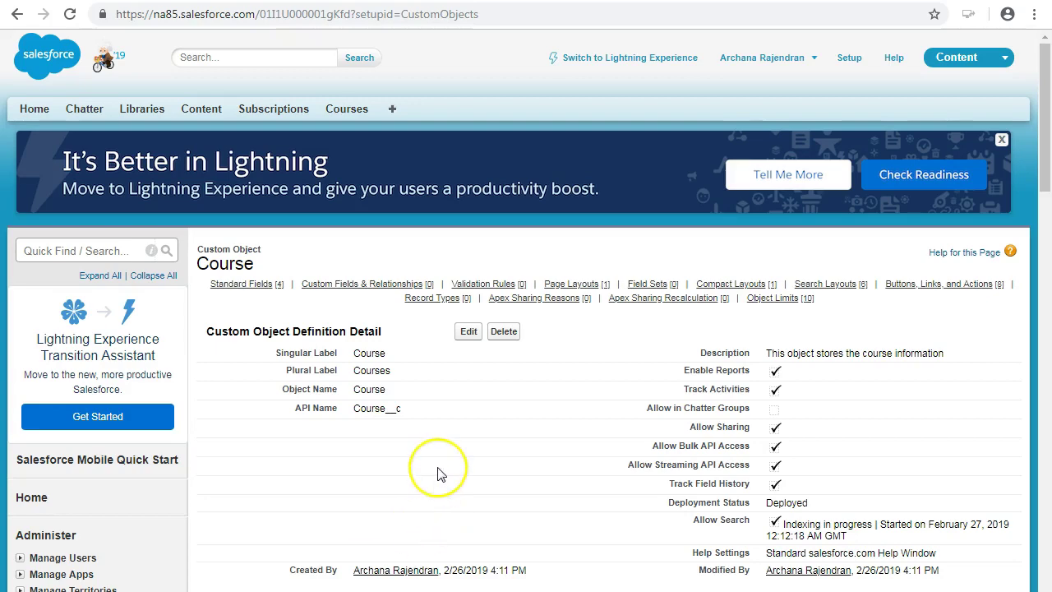
- Review the Course object's definition page, from its details and standard fields through layouts, actions and object limits
scroll(437, 474, down, 2)
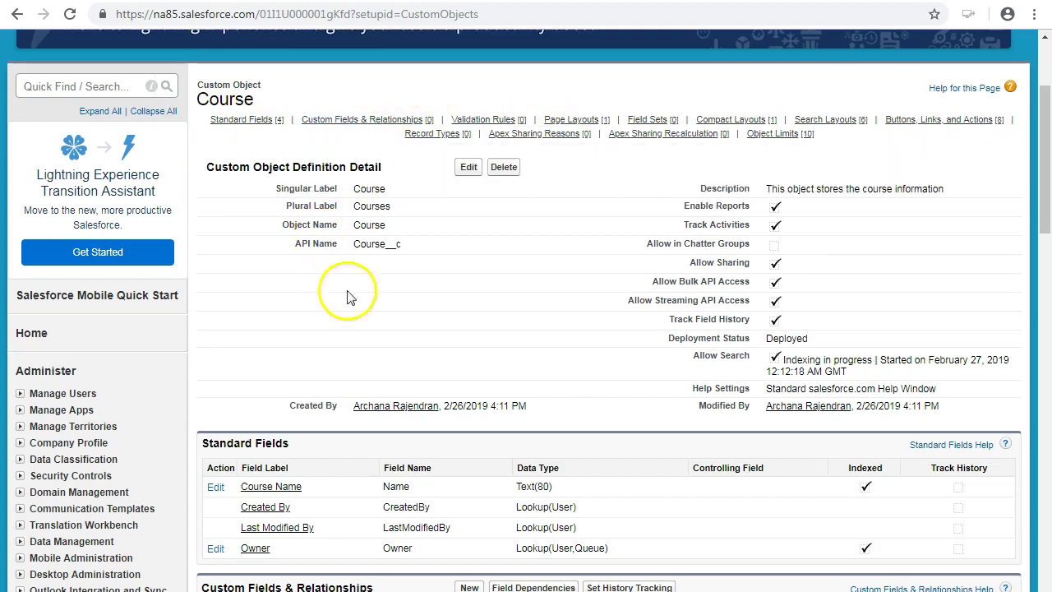
scroll(618, 424, down, 2)
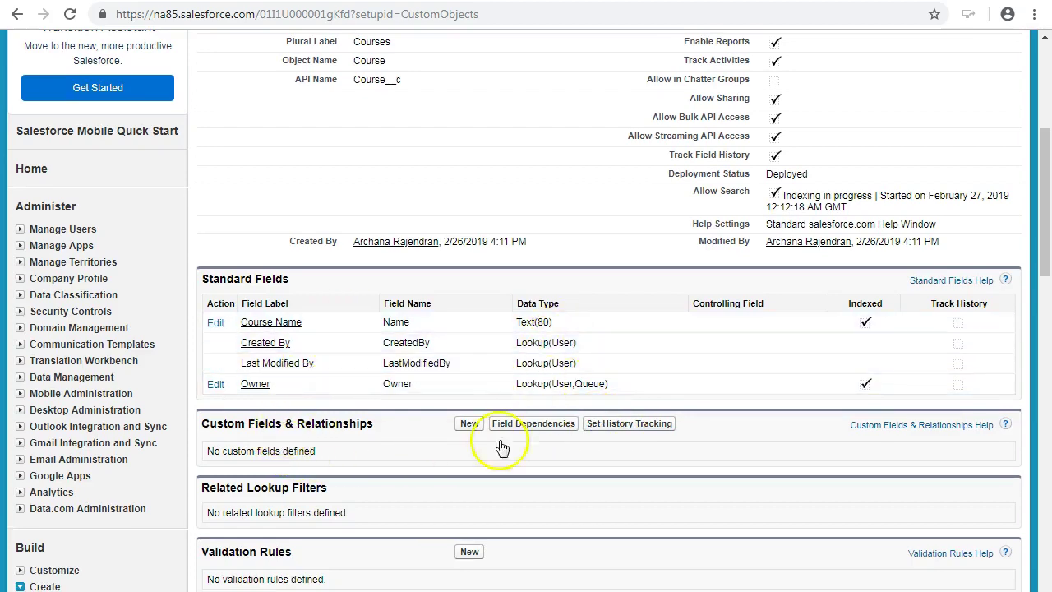
scroll(482, 486, down, 1)
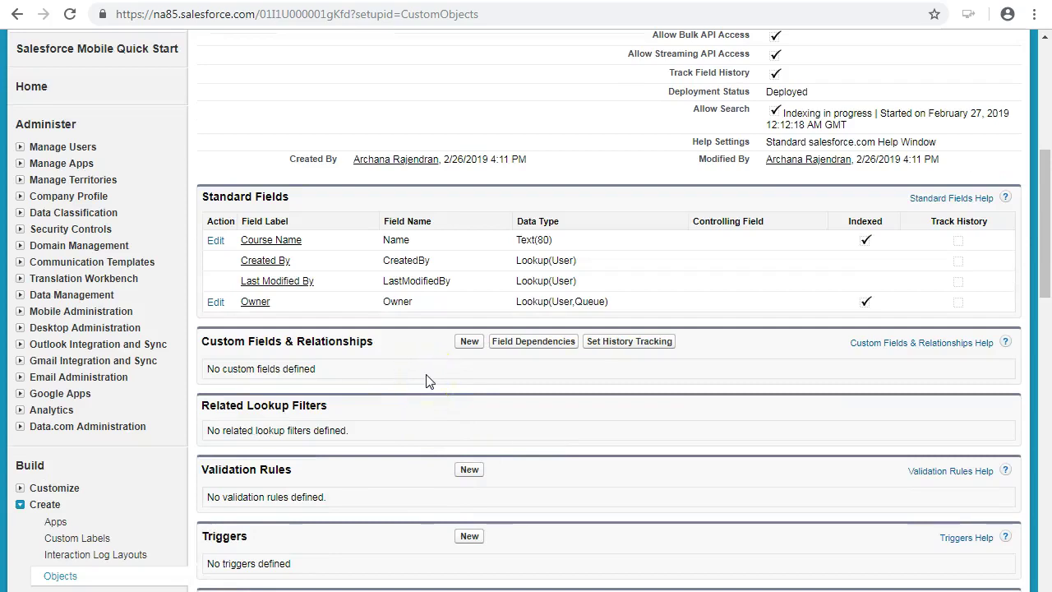
scroll(425, 381, down, 2)
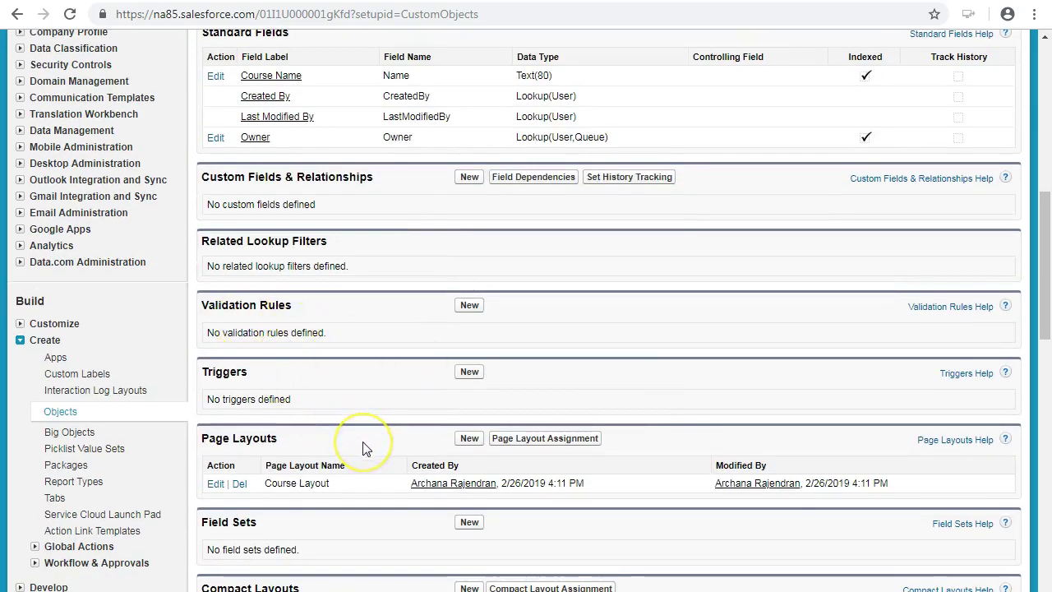
scroll(364, 444, down, 2)
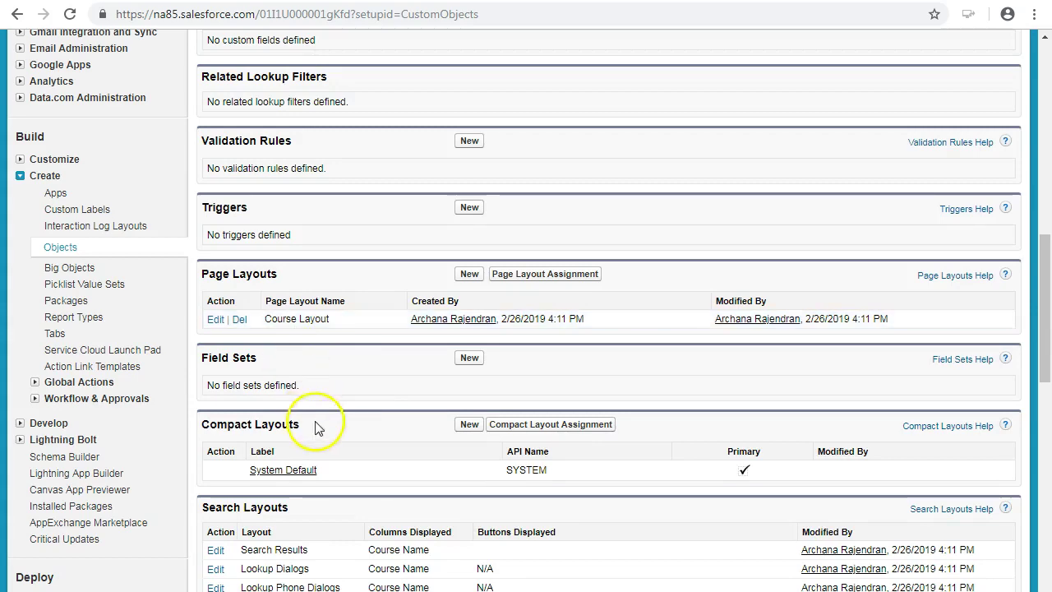
scroll(316, 424, down, 3)
scroll(291, 409, down, 7)
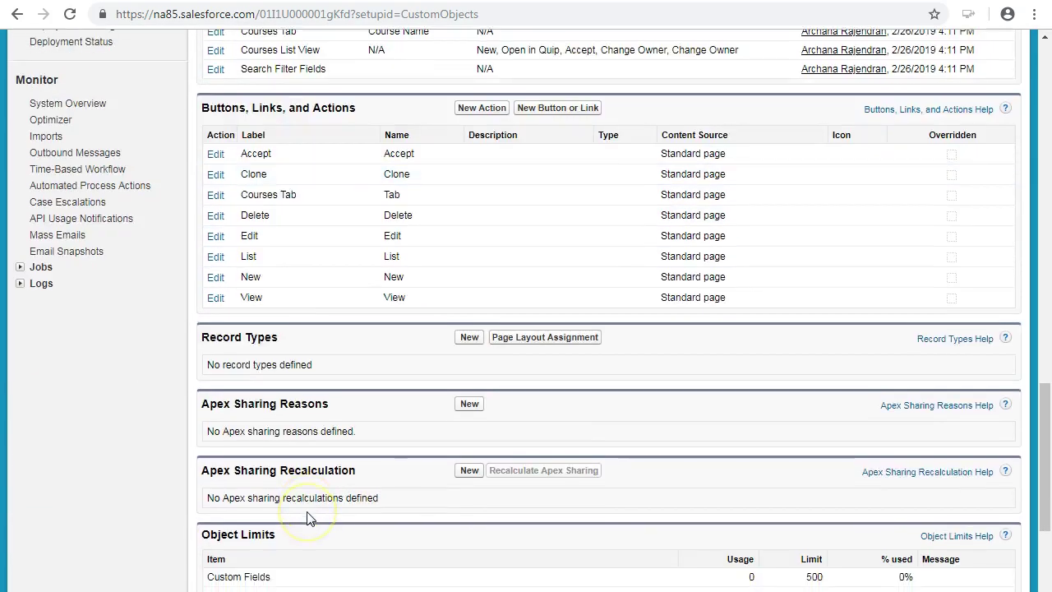
scroll(309, 518, up, 9)
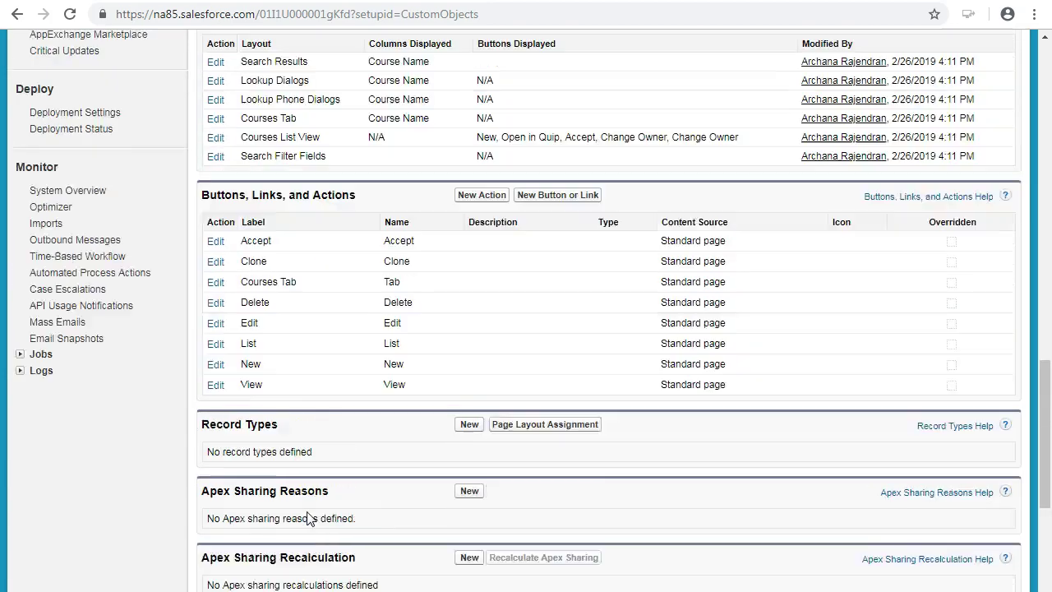
scroll(308, 512, up, 1)
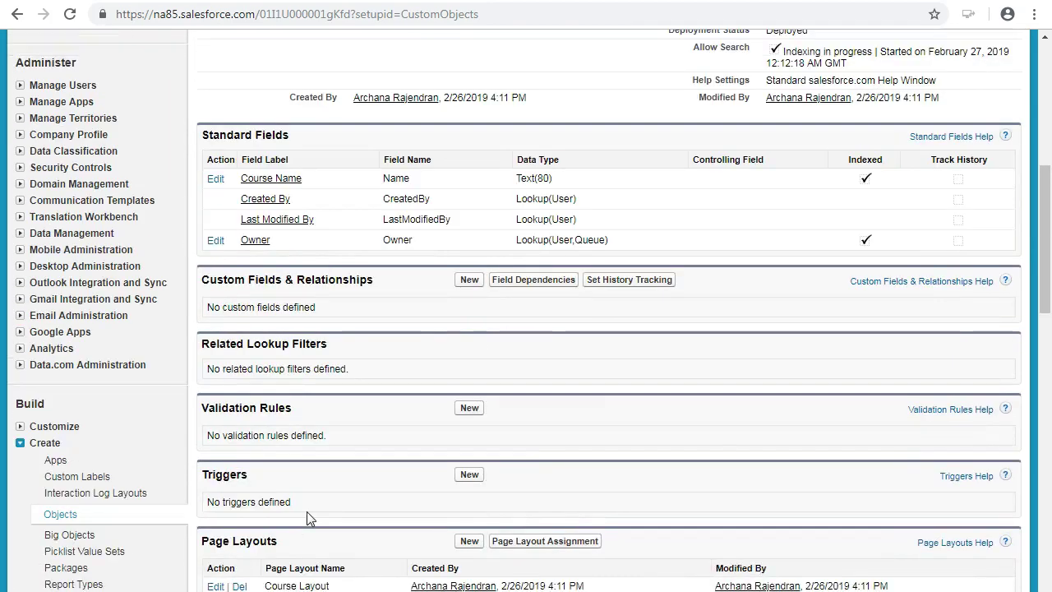
scroll(308, 512, up, 2)
scroll(308, 516, up, 3)
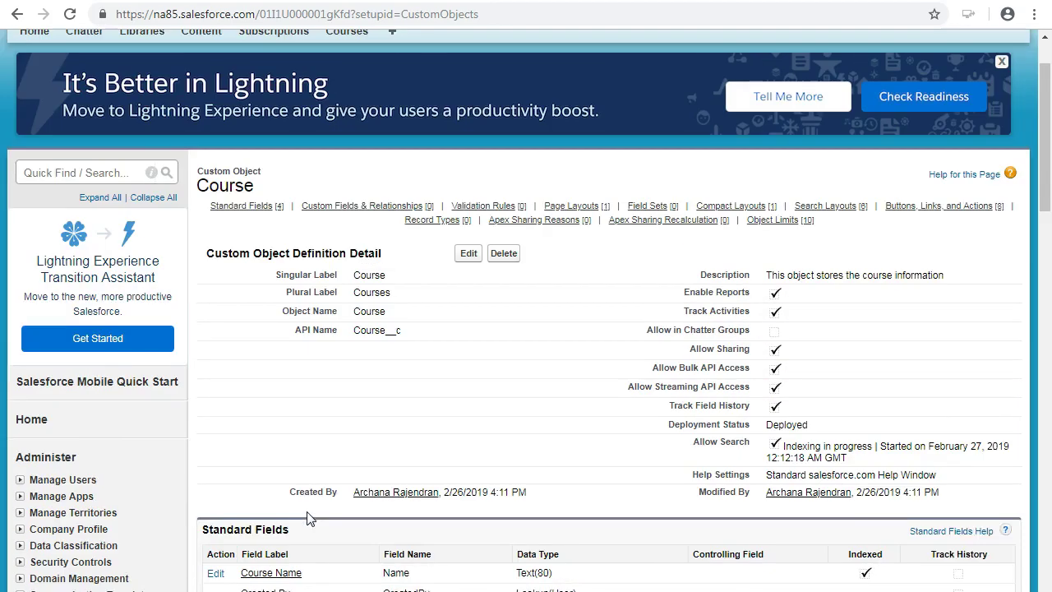